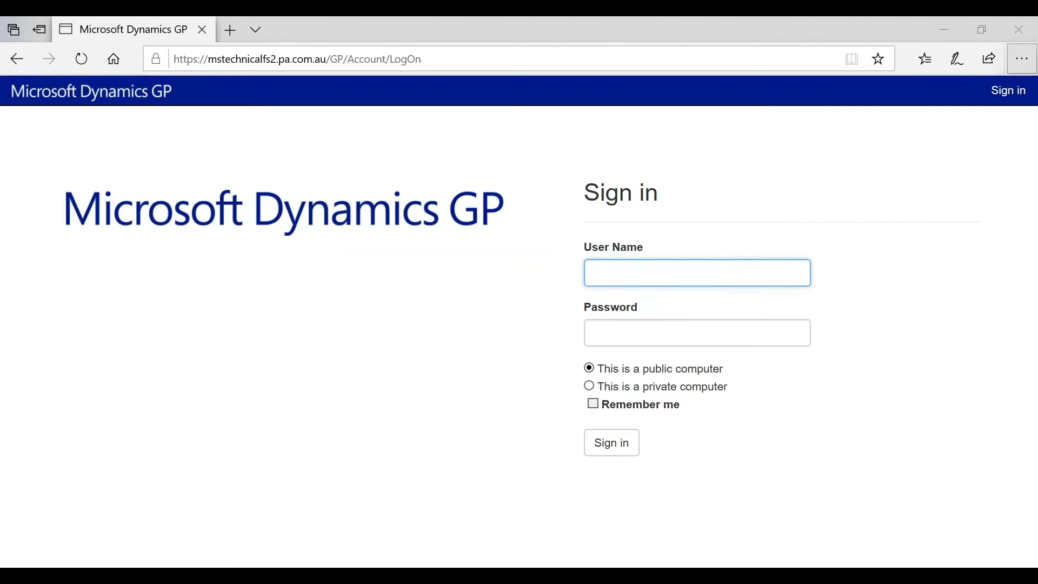
Step: Sign in with the domain user name and the saved password
{"action": "left_click", "coordinate": [676, 271]}
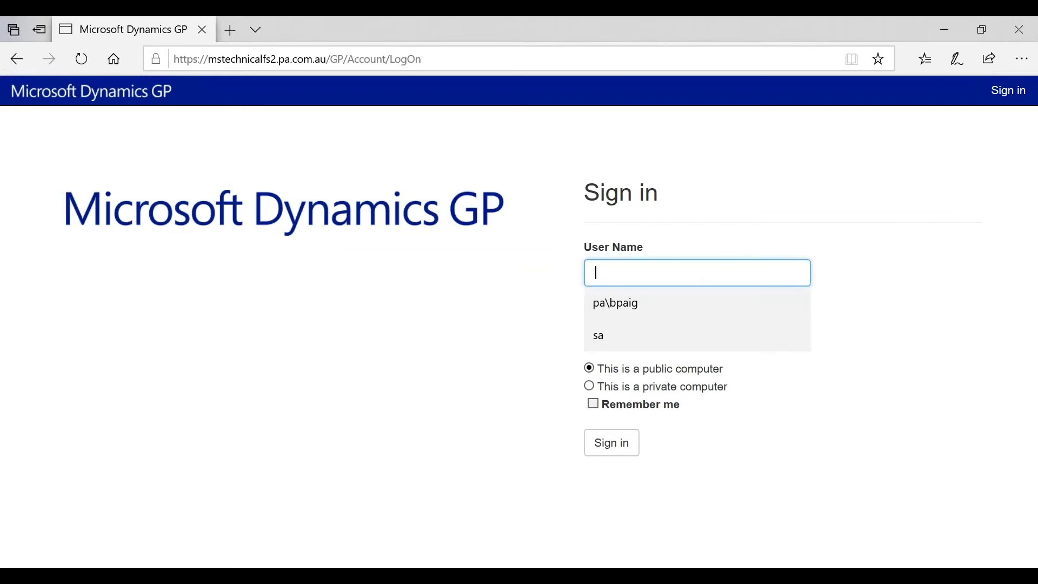
{"action": "type", "text": "pa"}
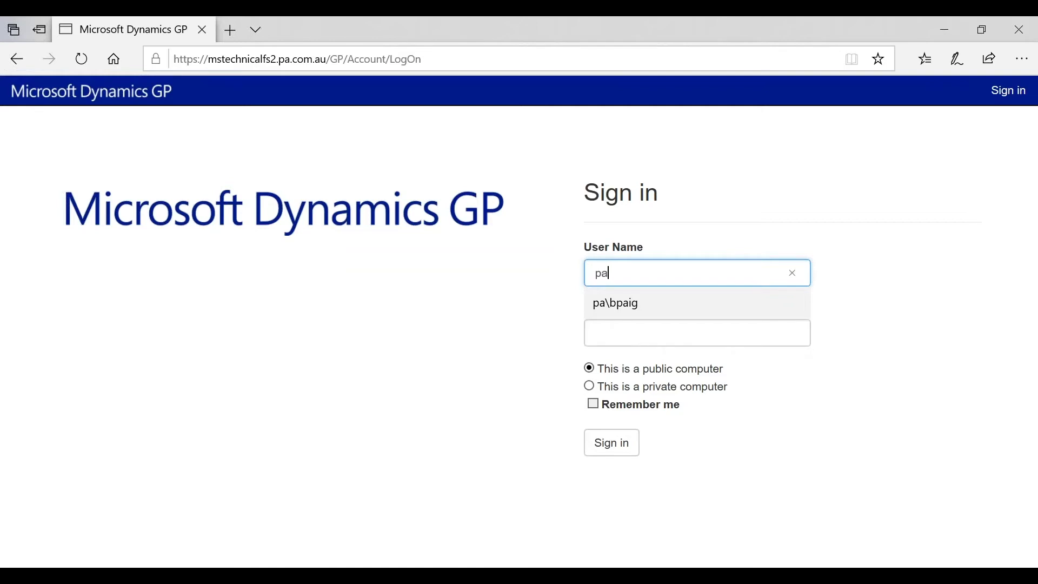
{"action": "type", "text": "\\bpaig"}
{"action": "key", "text": "Tab"}
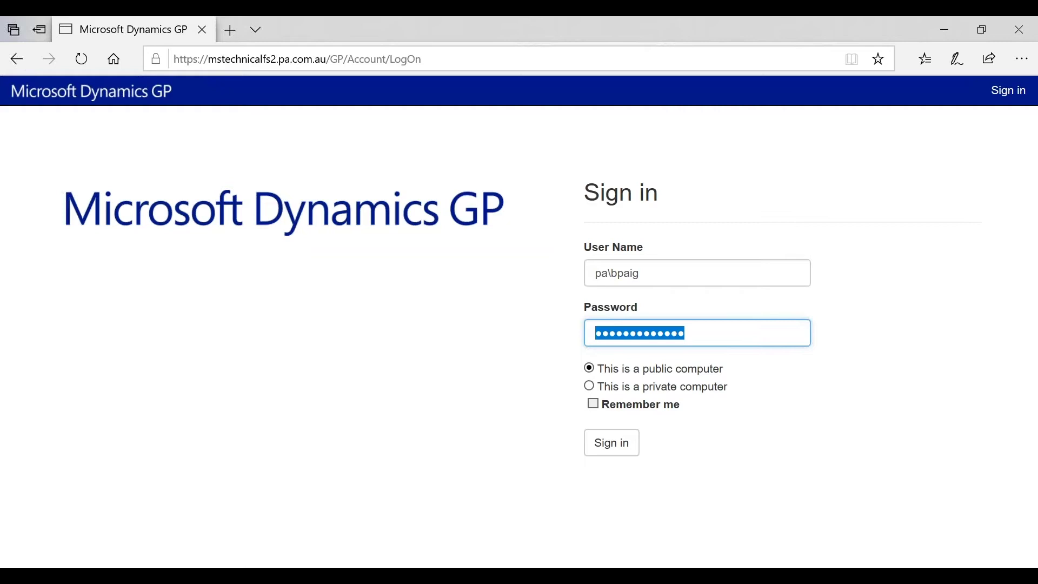
{"action": "left_click", "coordinate": [616, 448]}
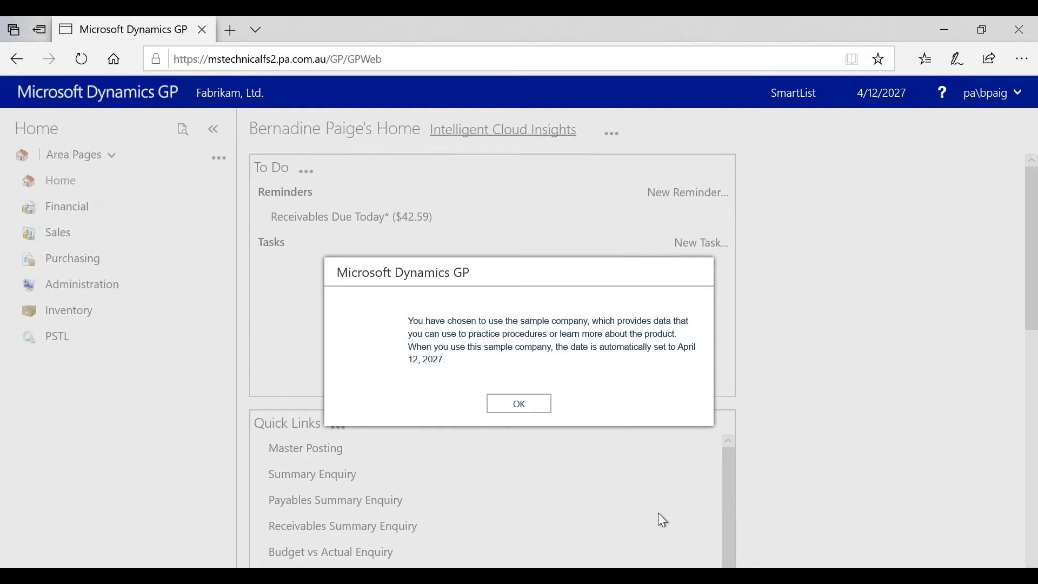
Step: Dismiss the notice setting the sample-company date to 4/12/2027
{"action": "left_click", "coordinate": [539, 404]}
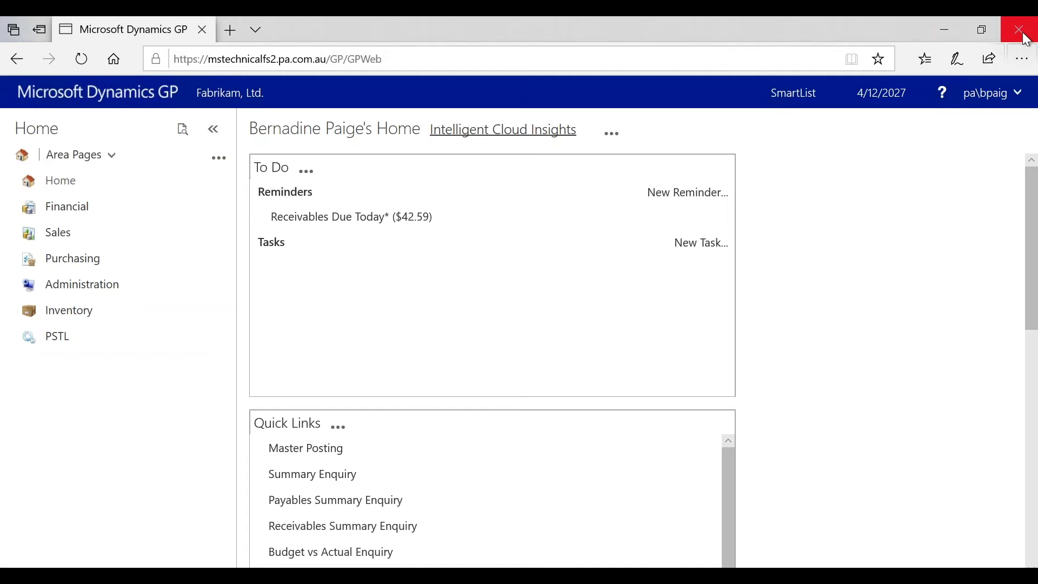
Step: Log into Fabrikam, Ltd. again from the user menu and acknowledge the sample-date notice
{"action": "left_click", "coordinate": [999, 96]}
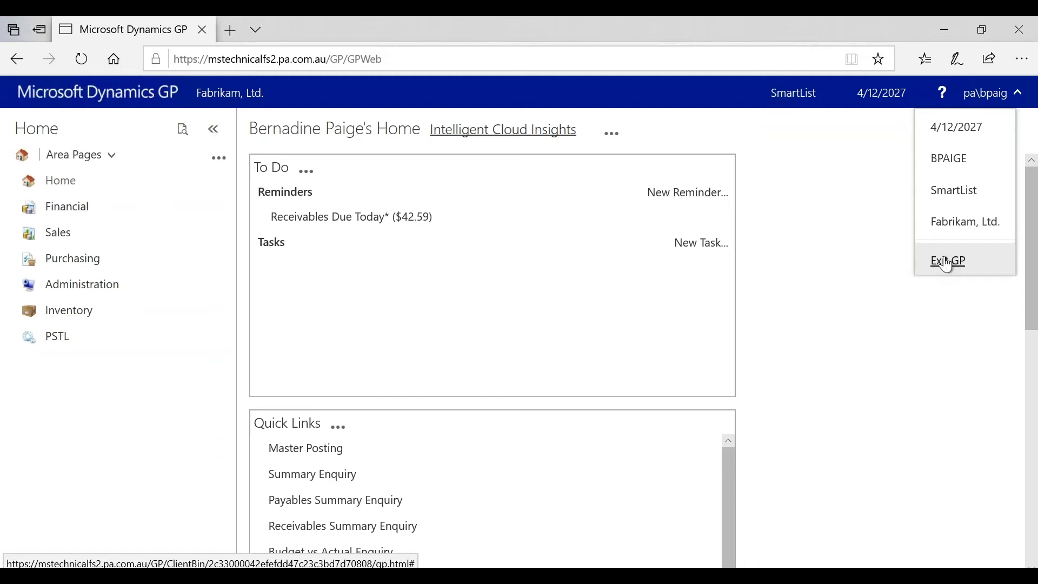
{"action": "left_click", "coordinate": [968, 227]}
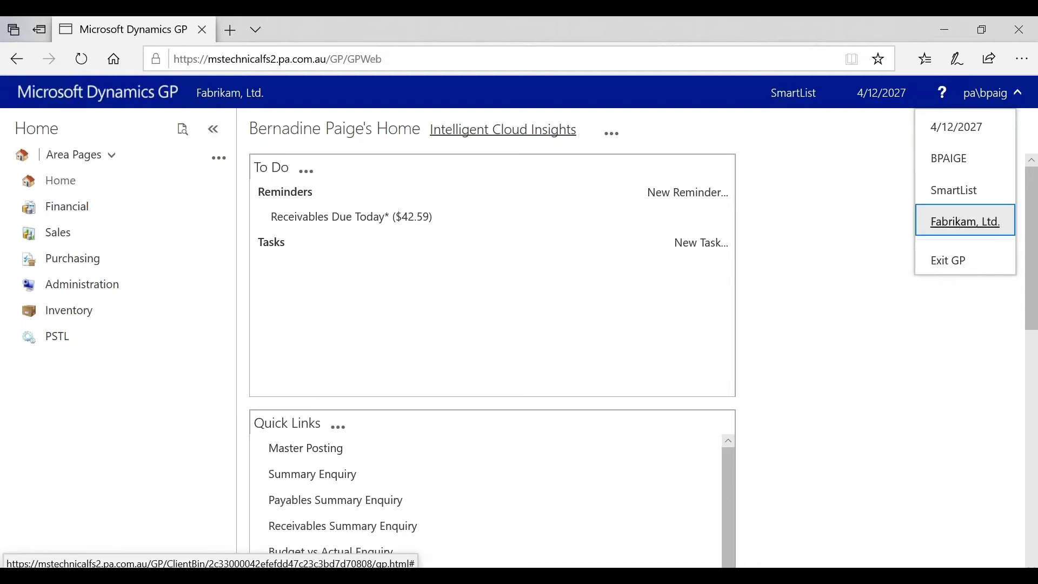
{"action": "left_click", "coordinate": [634, 485]}
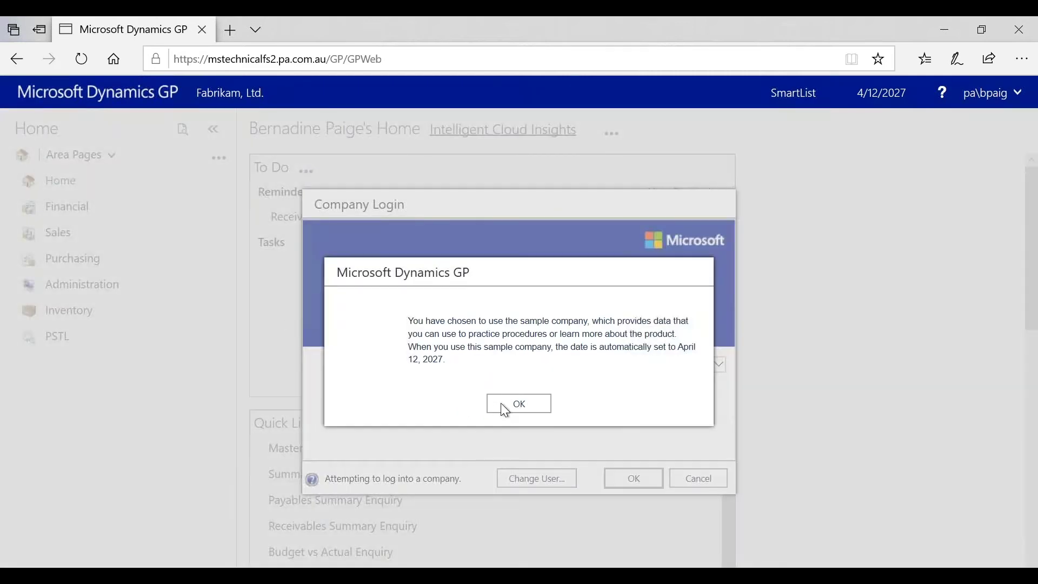
{"action": "left_click", "coordinate": [502, 403]}
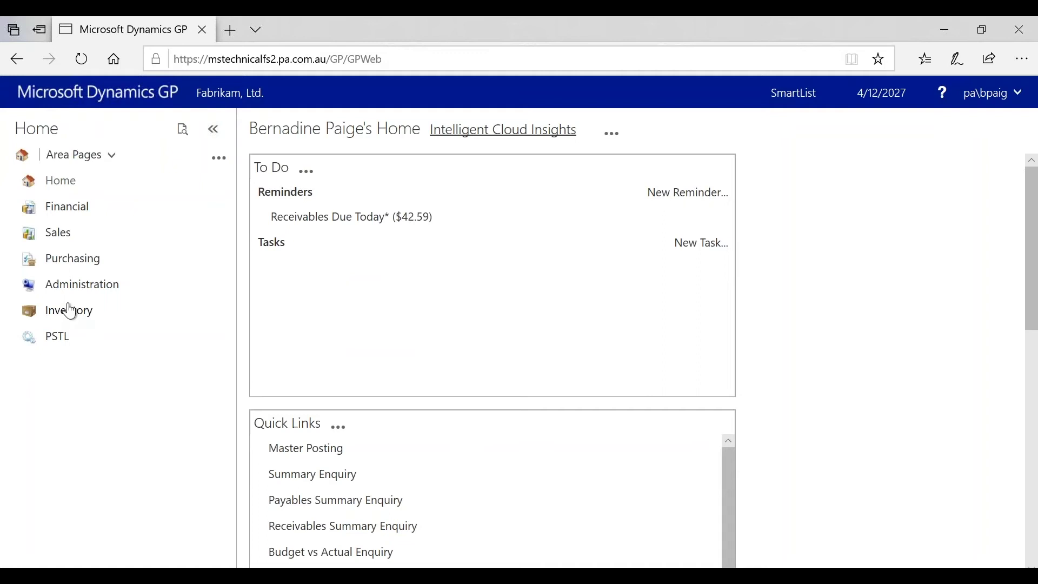
Step: Go through the Financial area page to the Sales area page
{"action": "left_click", "coordinate": [79, 206]}
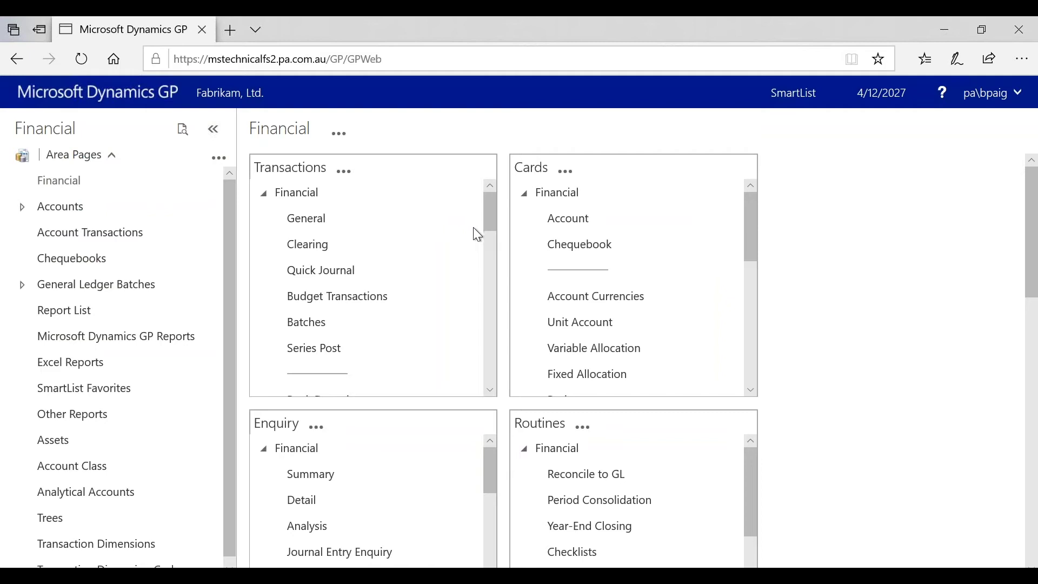
{"action": "left_click", "coordinate": [1030, 546]}
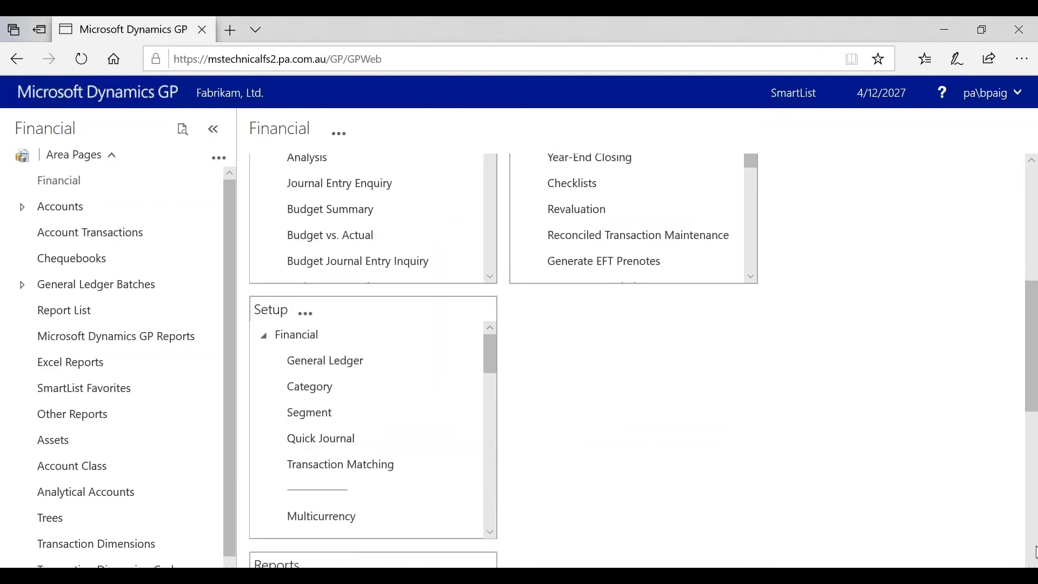
{"action": "left_click", "coordinate": [1030, 546]}
{"action": "scroll", "coordinate": [1030, 535], "scroll_direction": "up", "scroll_amount": 10}
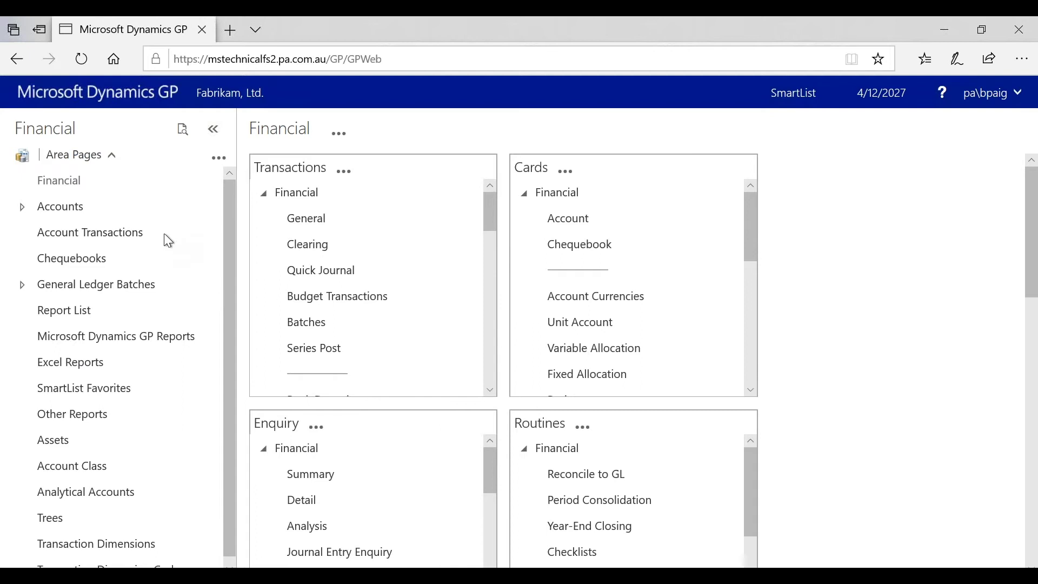
{"action": "left_click", "coordinate": [76, 156]}
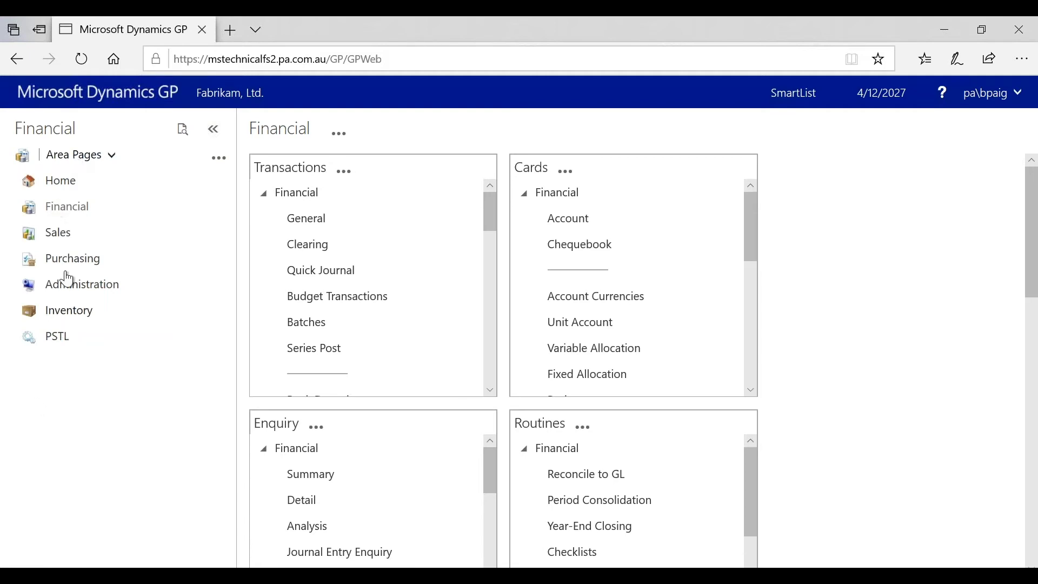
{"action": "left_click", "coordinate": [60, 234]}
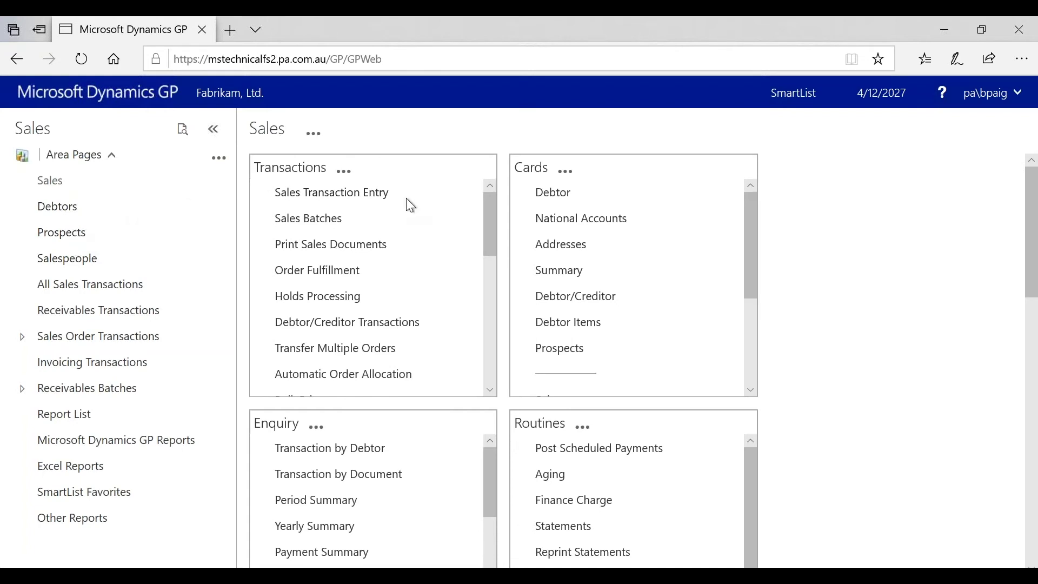
Step: Start a new Sales Transaction Entry Invoice, type ID STDINV, with its document number assigned
{"action": "left_click", "coordinate": [371, 203]}
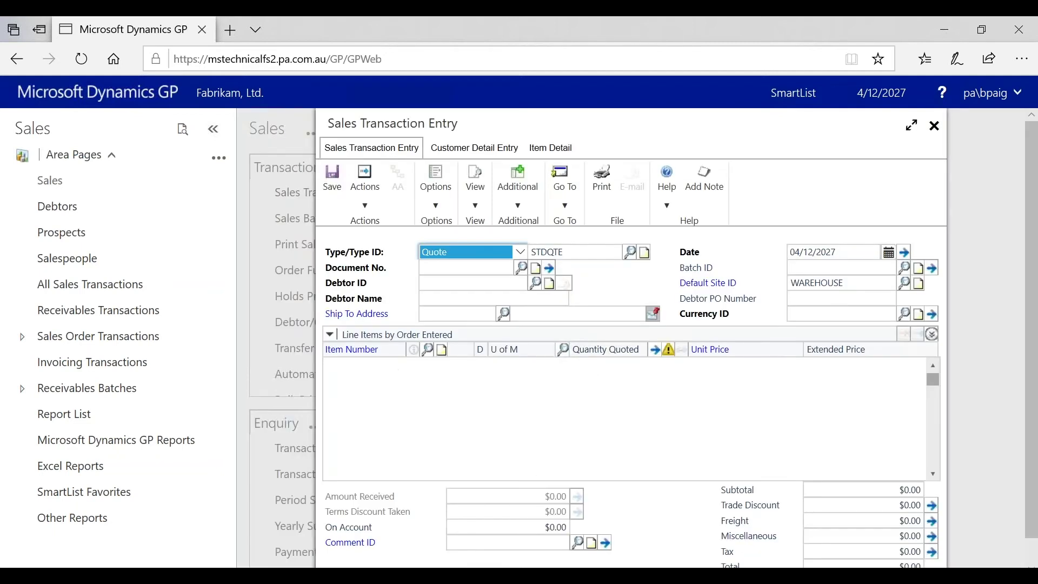
{"action": "left_click", "coordinate": [459, 250]}
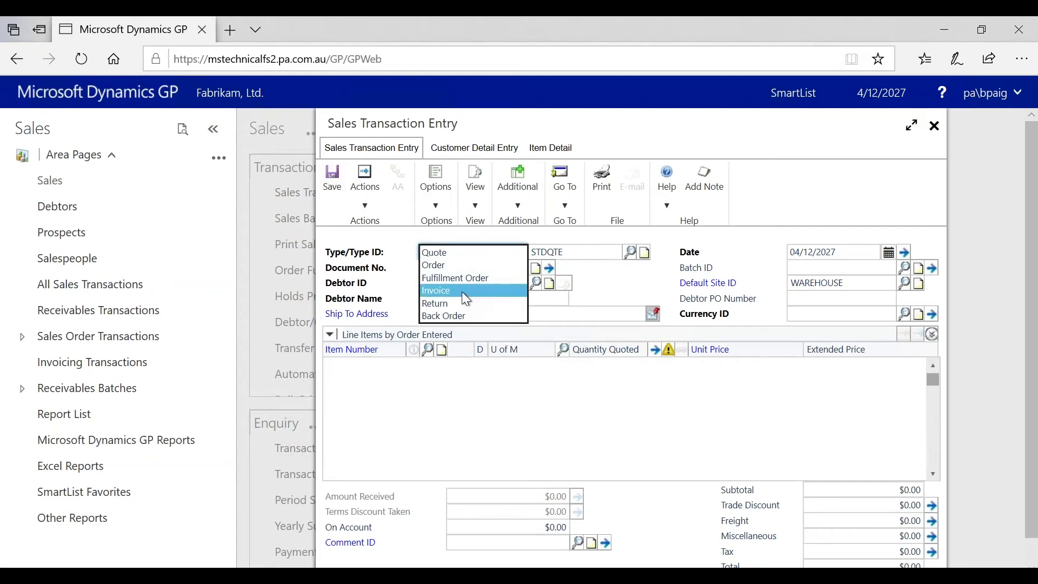
{"action": "left_click", "coordinate": [463, 293]}
{"action": "left_click", "coordinate": [487, 268]}
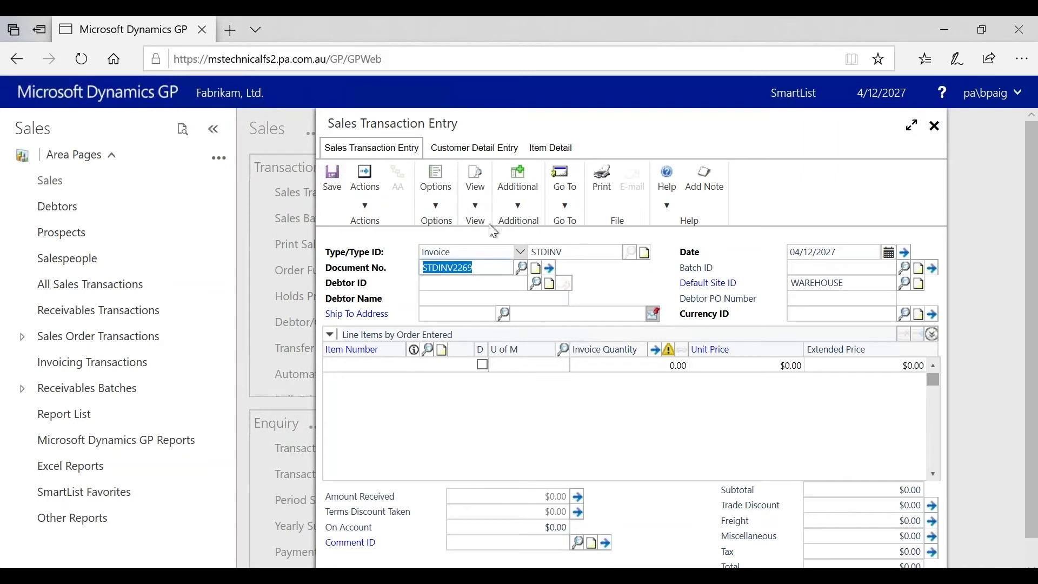
{"action": "left_click", "coordinate": [446, 284]}
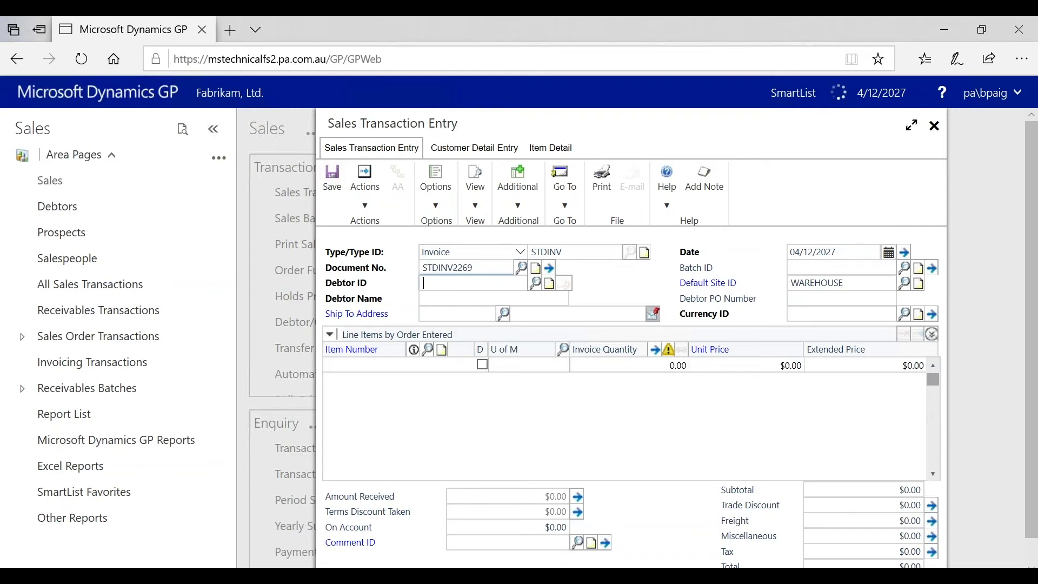
Step: Choose Aaron Fitz Electrical as the invoice's debtor
{"action": "left_click", "coordinate": [534, 282]}
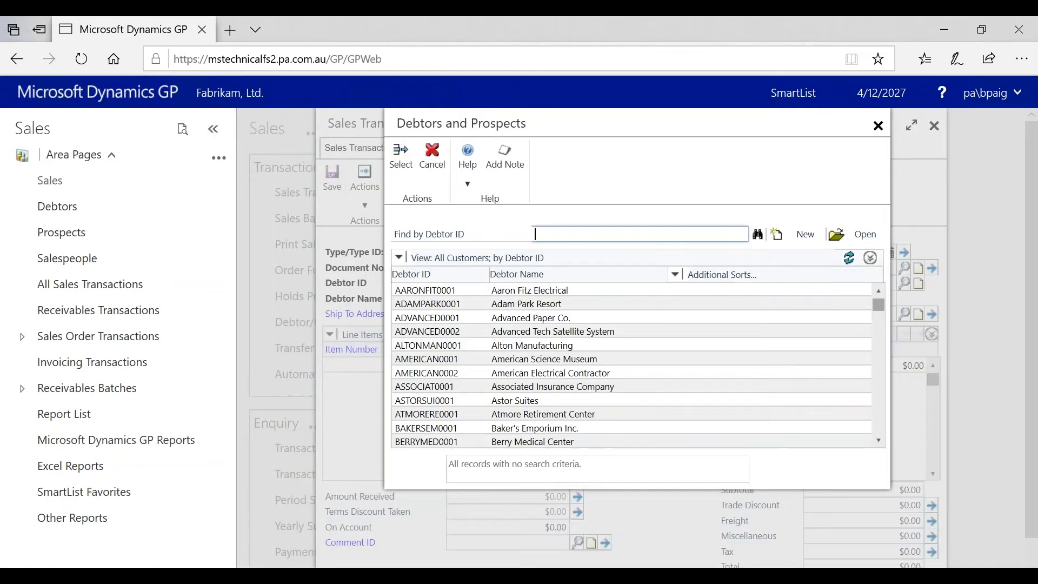
{"action": "left_click", "coordinate": [520, 292]}
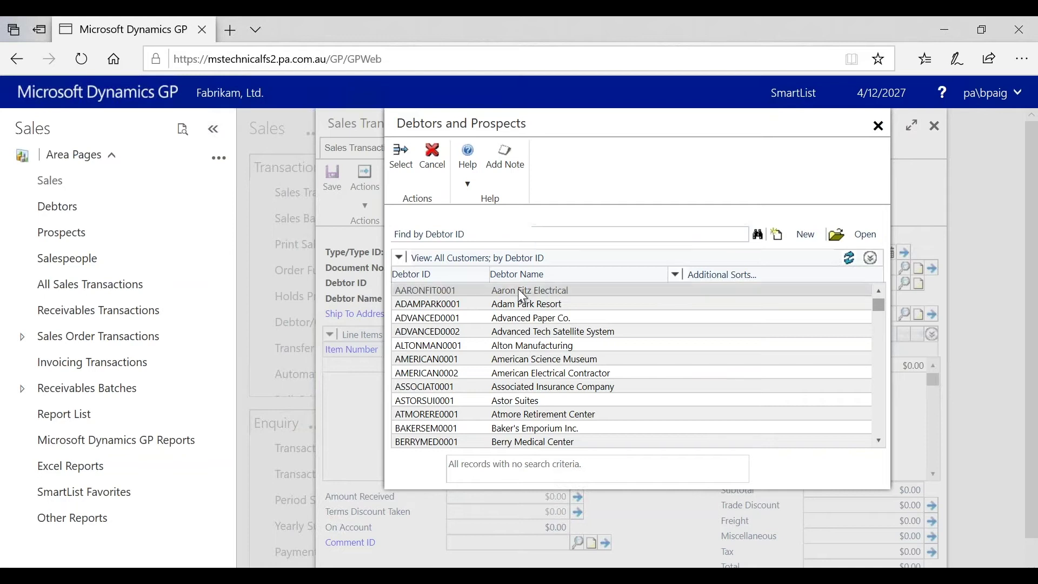
{"action": "left_click", "coordinate": [401, 169]}
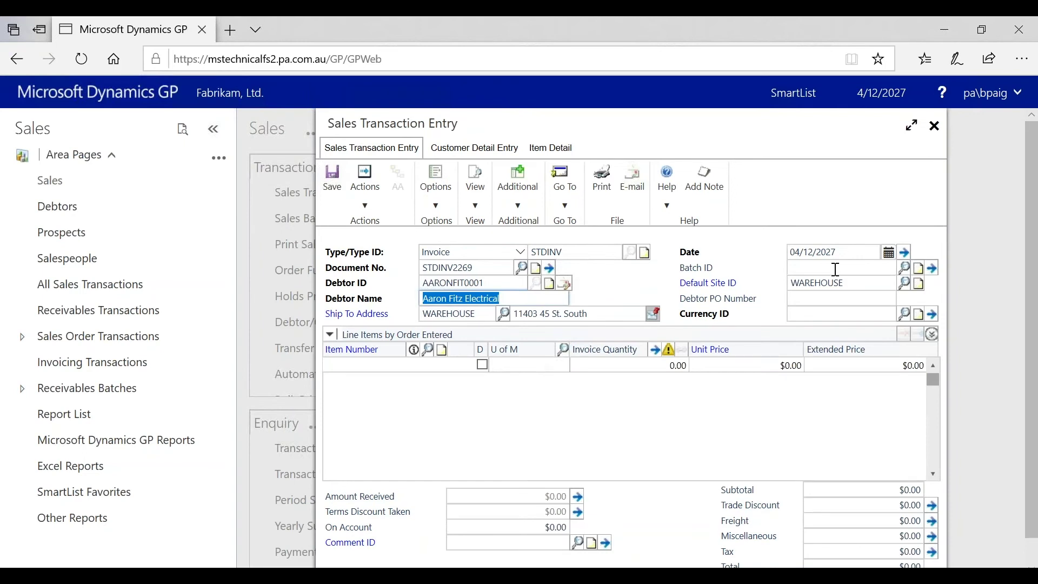
Step: Create the new batch BP, assign the invoice to it, and set default site 01-N
{"action": "left_click", "coordinate": [789, 266]}
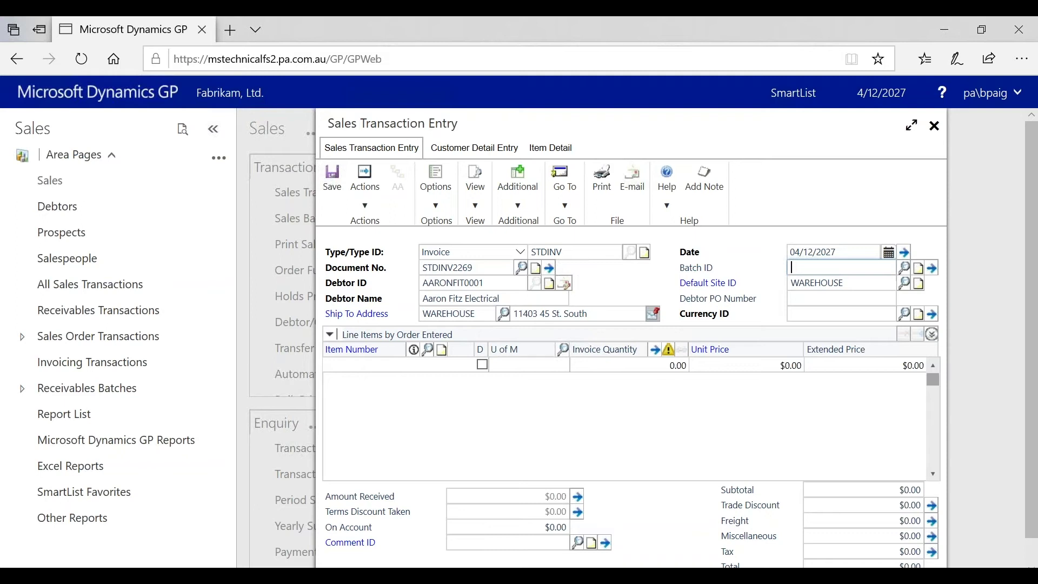
{"action": "type", "text": "BP"}
{"action": "key", "text": "Tab"}
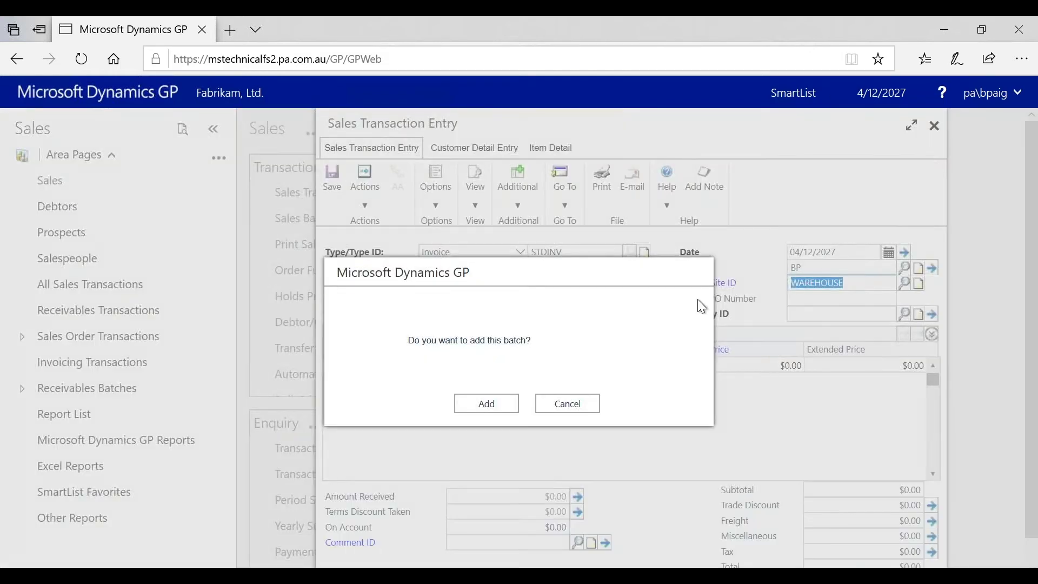
{"action": "left_click", "coordinate": [484, 410]}
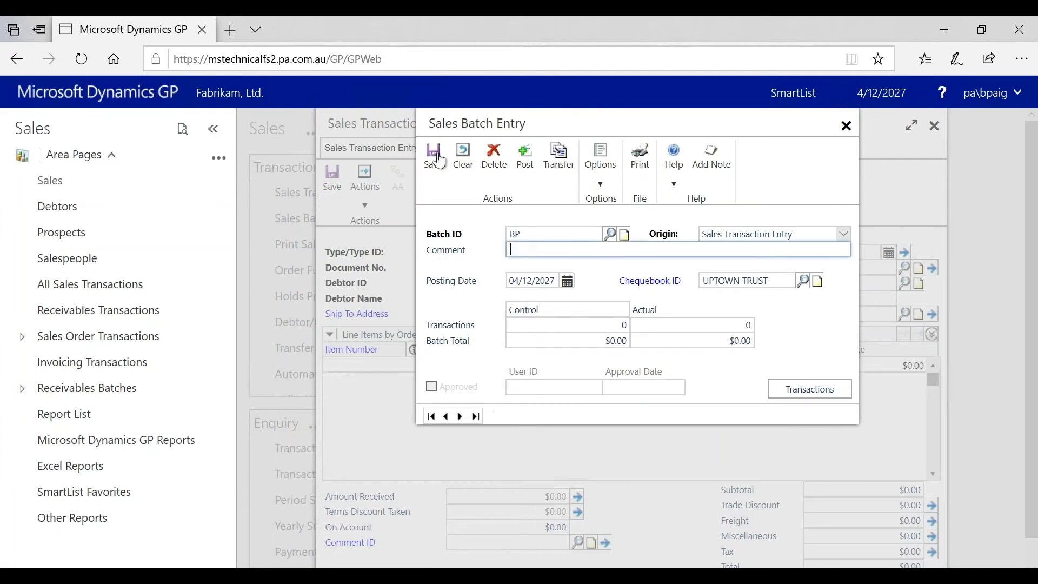
{"action": "left_click", "coordinate": [433, 162]}
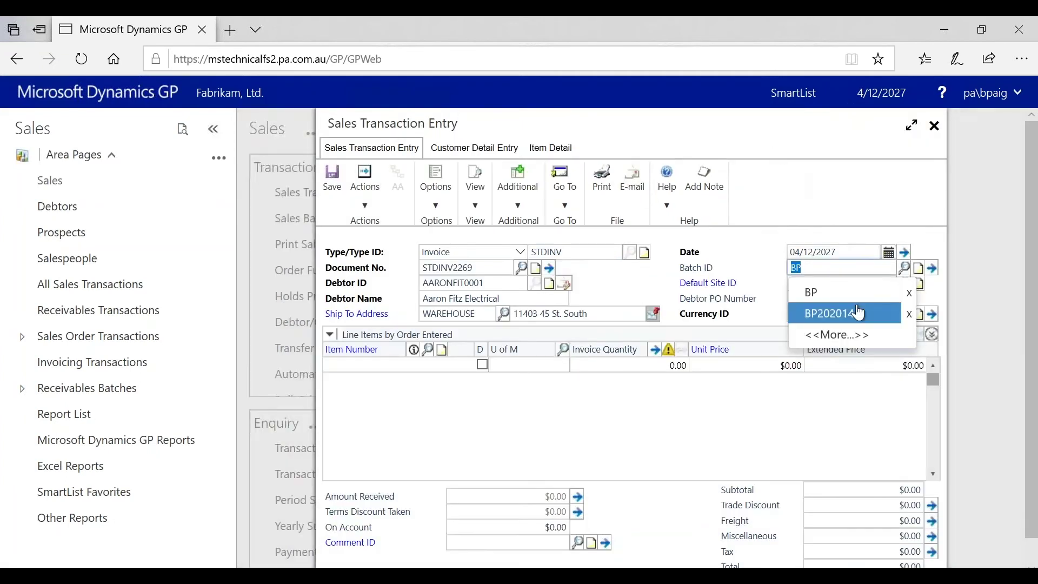
{"action": "left_click", "coordinate": [856, 303]}
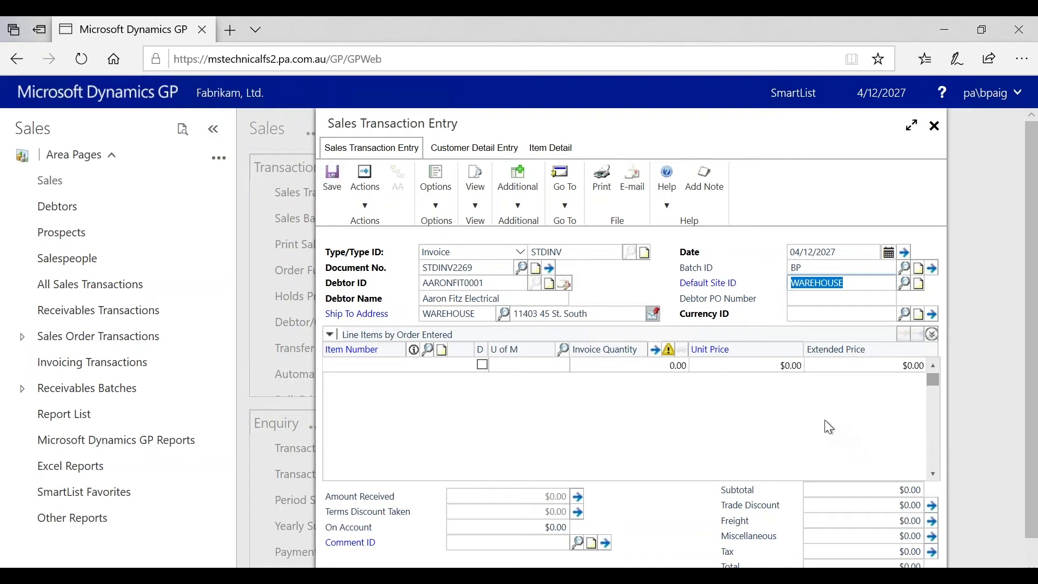
{"action": "type", "text": "01-N"}
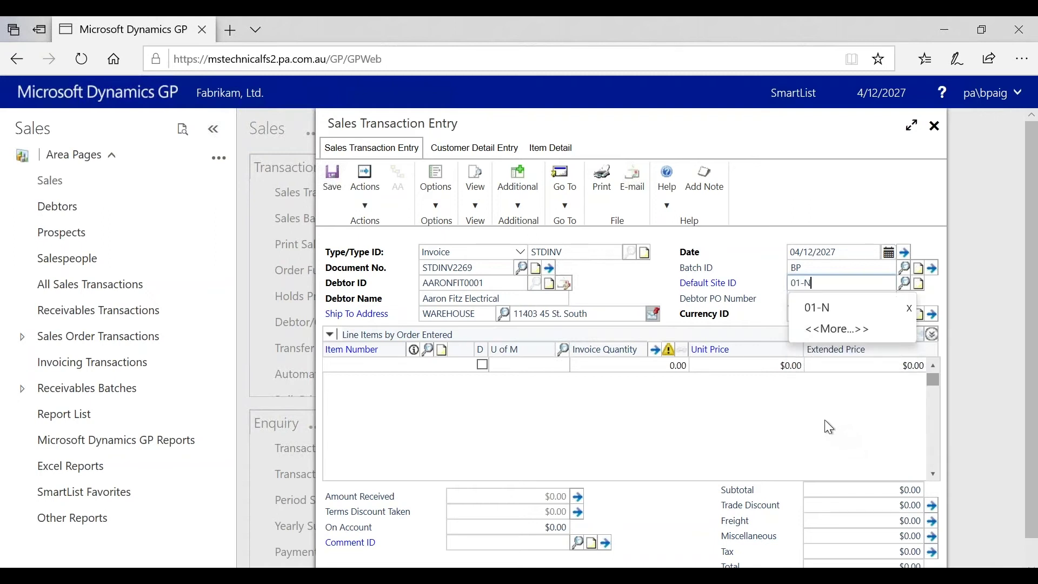
{"action": "key", "text": "Tab"}
{"action": "key", "text": "Tab"}
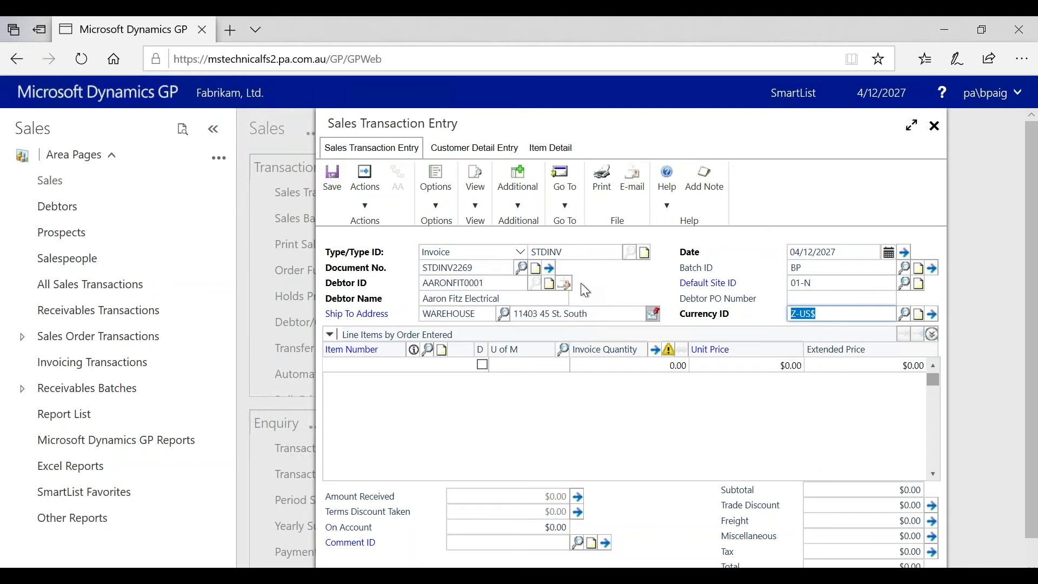
Step: Confirm Z-US$ currency and review the debtor's billing and shipping details in Customer Detail Entry
{"action": "left_click", "coordinate": [488, 280]}
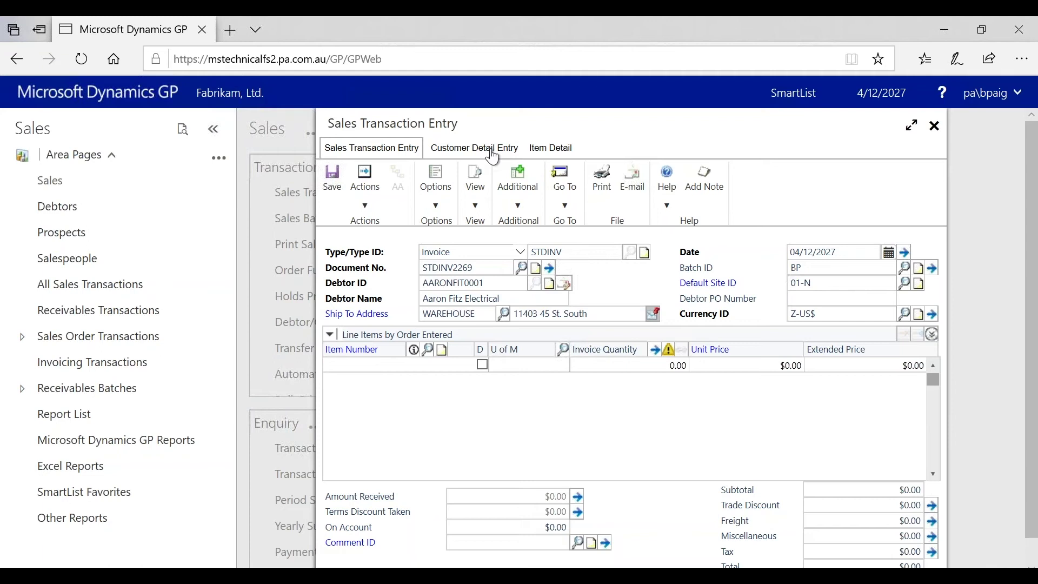
{"action": "left_click", "coordinate": [492, 155]}
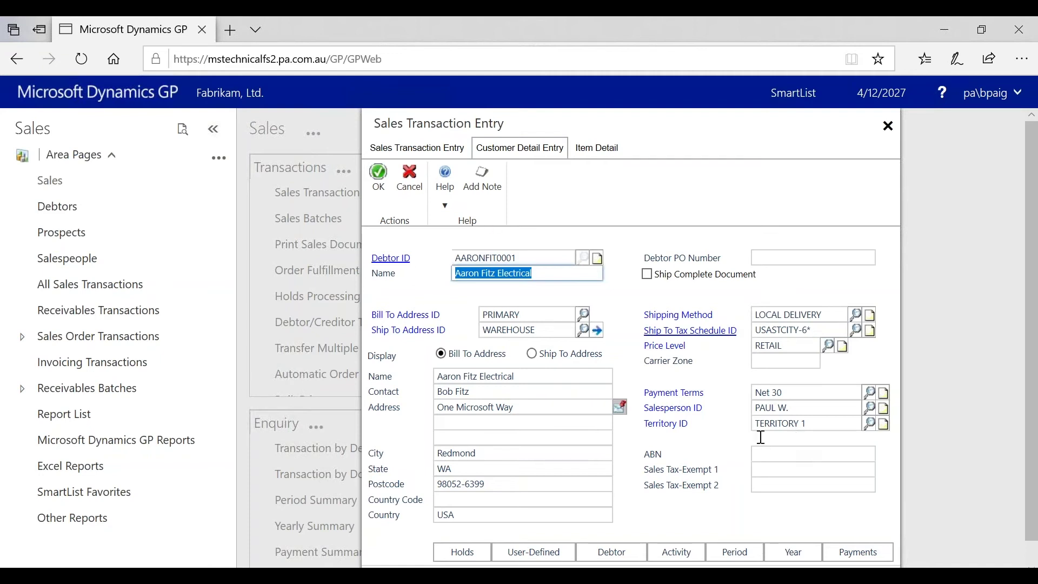
{"action": "left_click", "coordinate": [404, 151]}
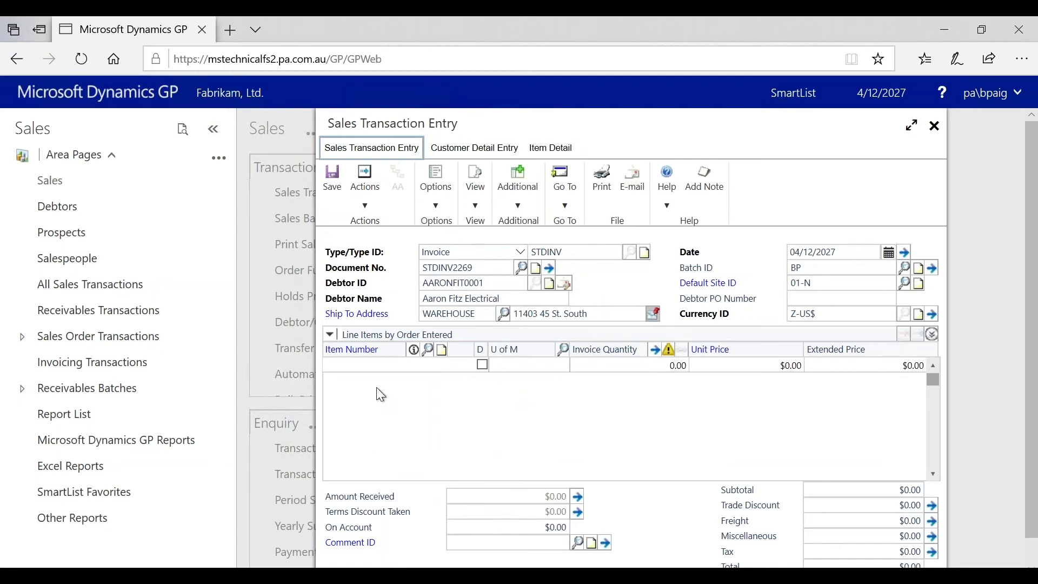
Step: Add line item 1-A3261A, quantity 1 at $32,000.00, giving $2,240.00 tax
{"action": "left_click", "coordinate": [380, 362]}
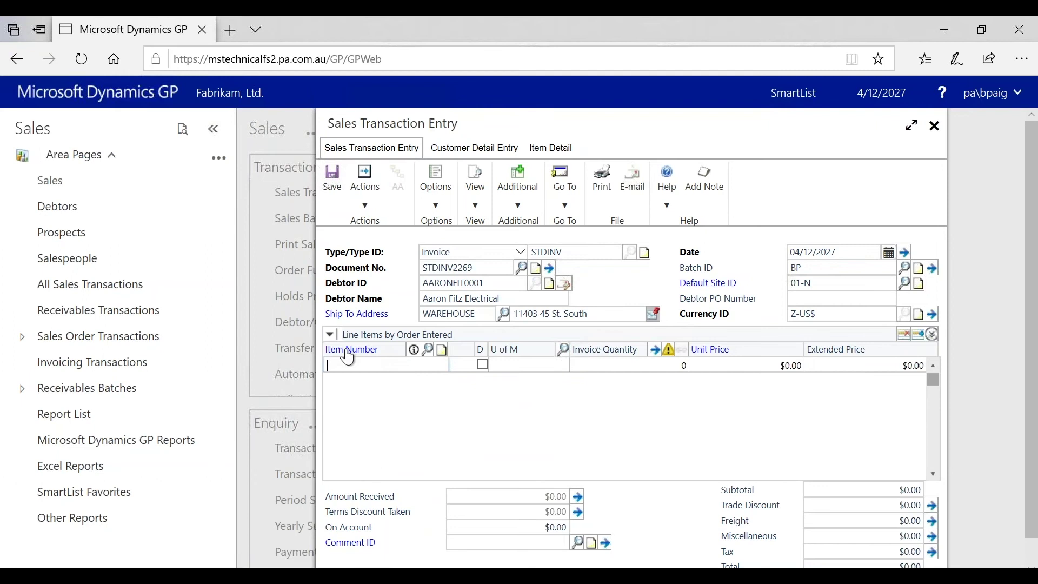
{"action": "type", "text": "0"}
{"action": "left_click", "coordinate": [428, 350]}
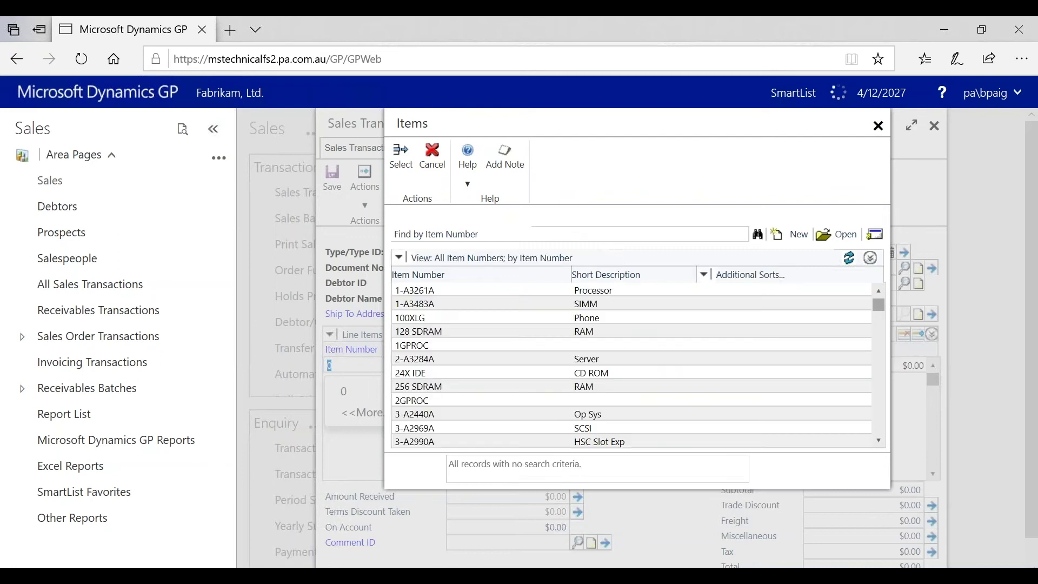
{"action": "double_click", "coordinate": [423, 293]}
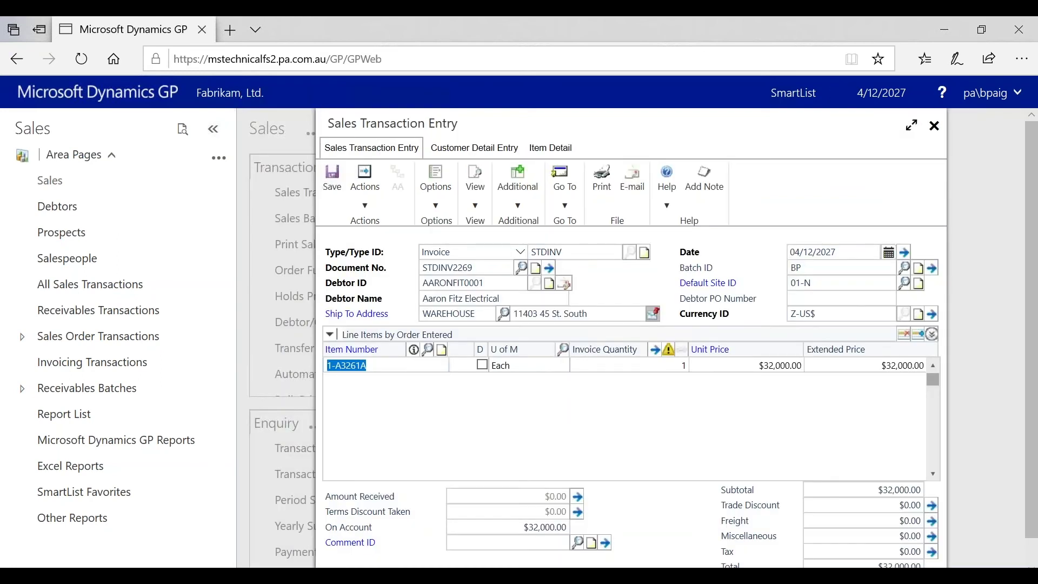
{"action": "key", "text": "Tab"}
{"action": "key", "text": "Tab"}
{"action": "key", "text": "Tab"}
{"action": "key", "text": "Tab"}
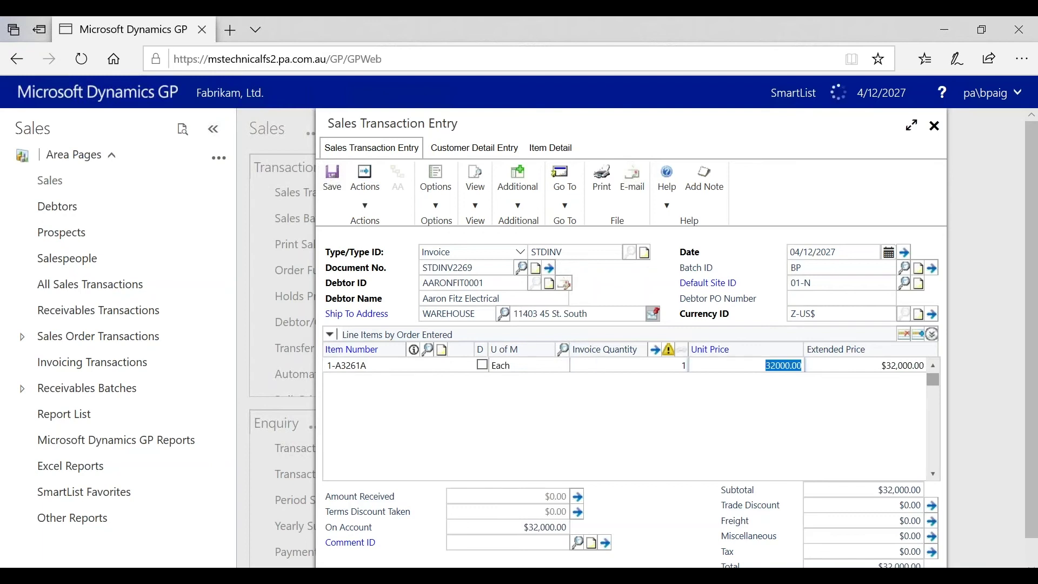
{"action": "key", "text": "Tab"}
{"action": "key", "text": "Tab"}
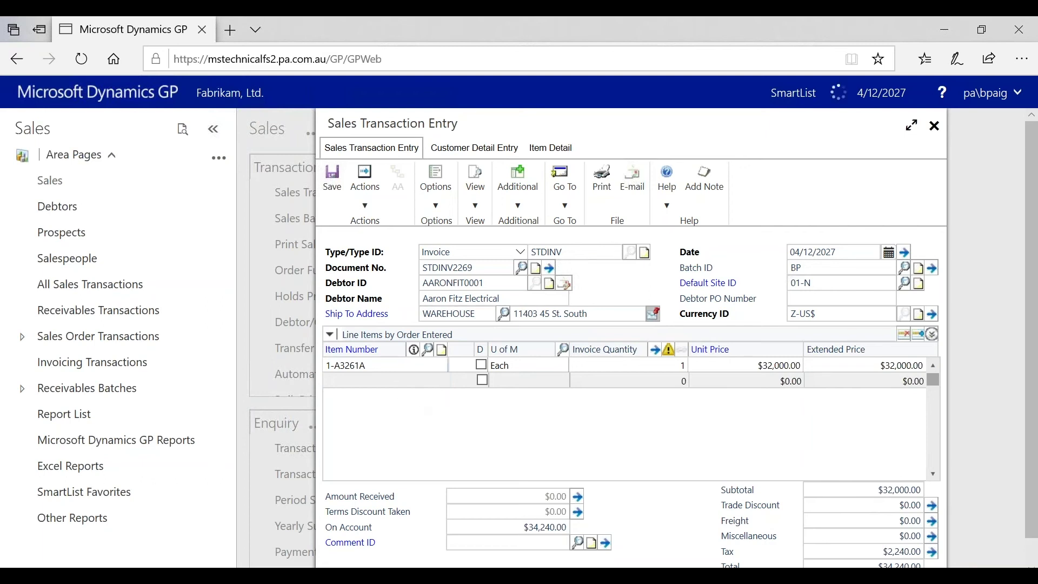
{"action": "left_click", "coordinate": [394, 365]}
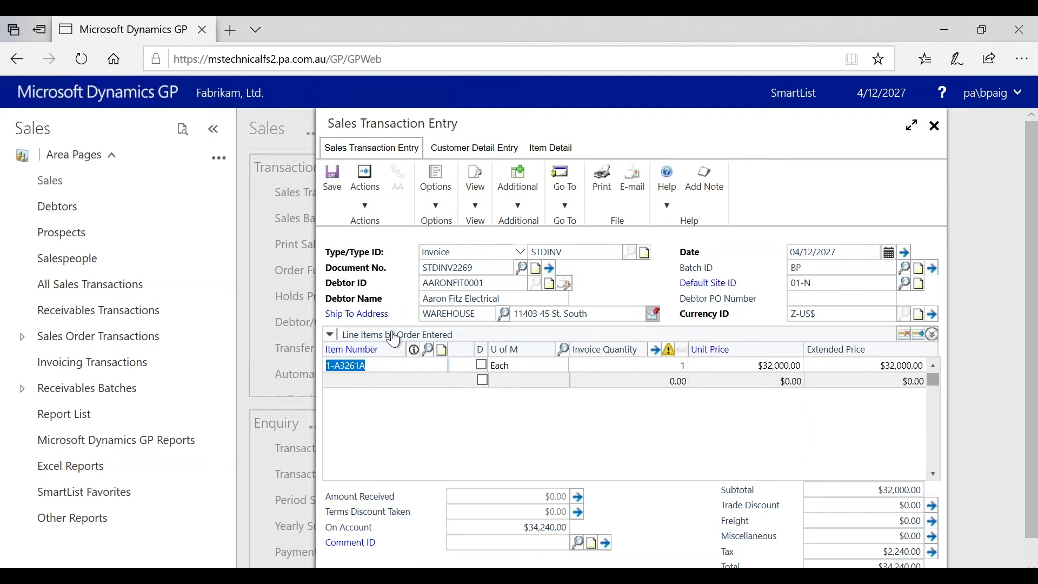
Step: Review the 1-A3261A line's item details, then save invoice STDINV2269 into batch BP
{"action": "left_click", "coordinate": [551, 149]}
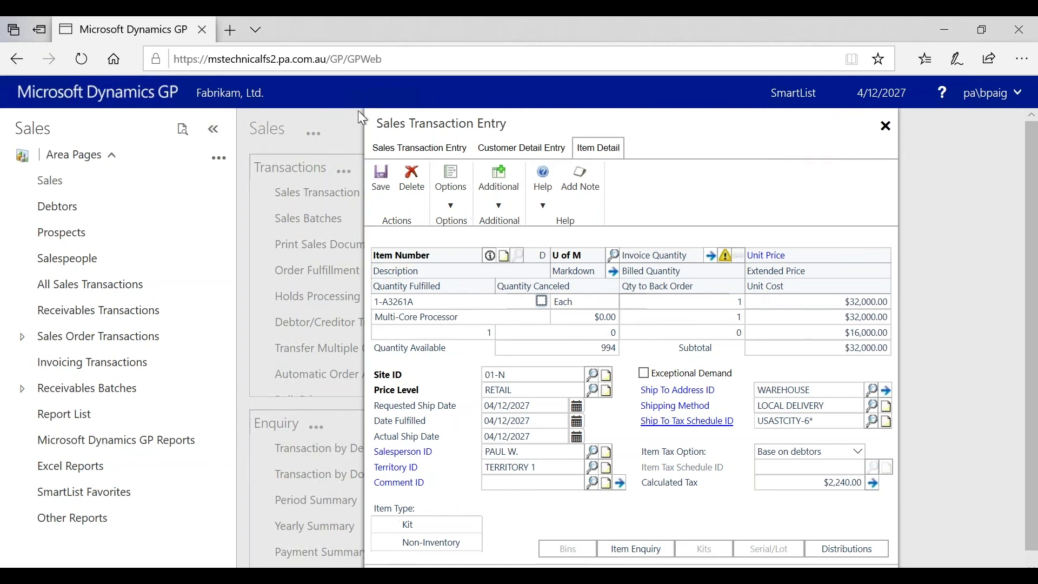
{"action": "left_click", "coordinate": [388, 147]}
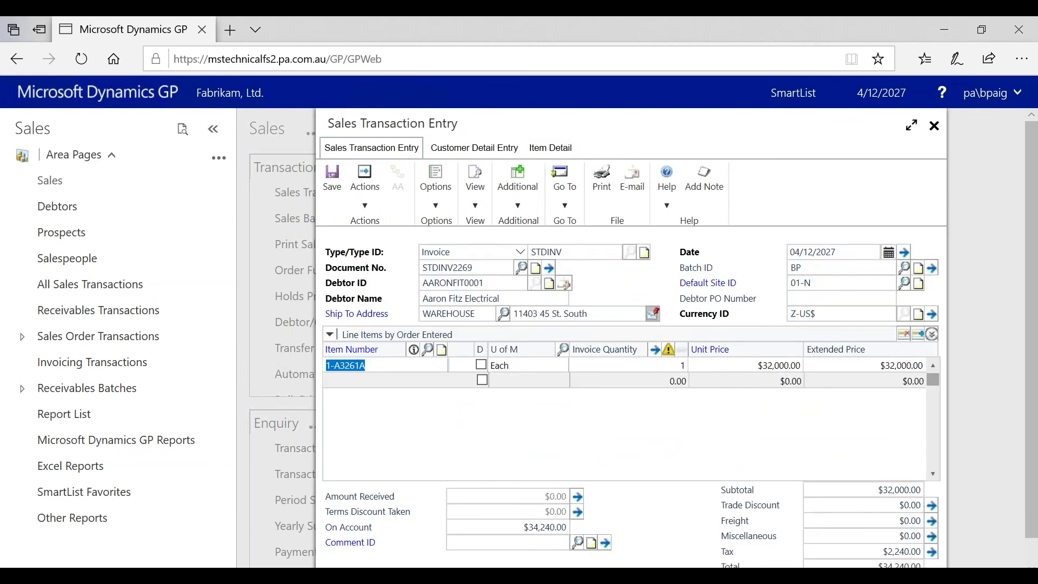
{"action": "left_click", "coordinate": [333, 187]}
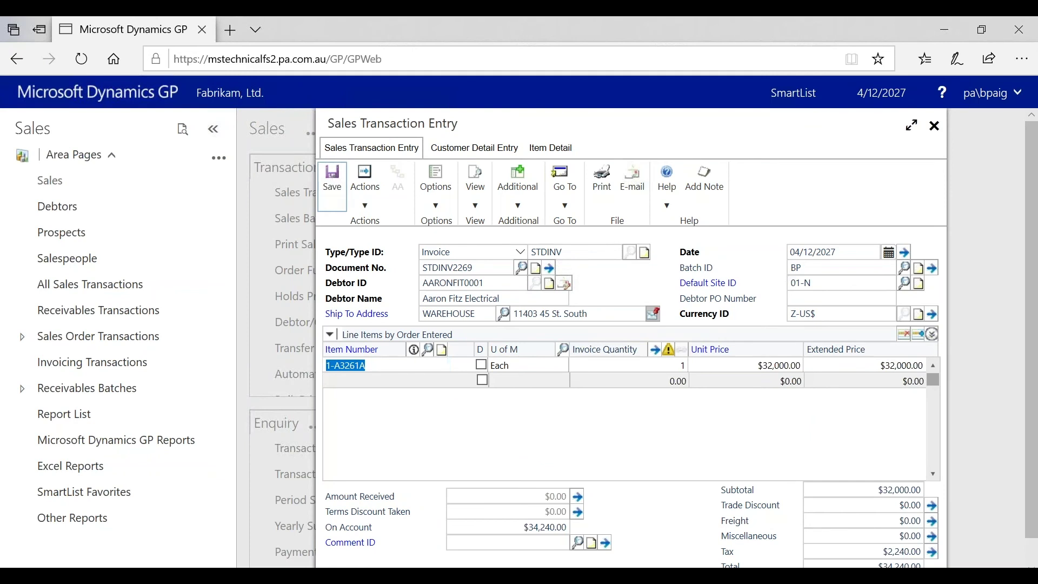